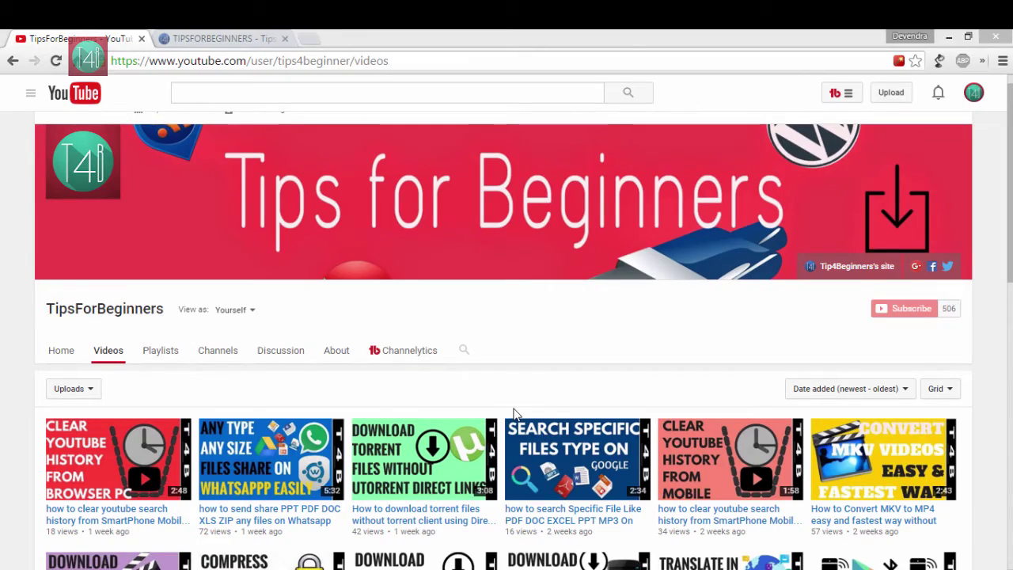
Step: Look over the TipsForBeginners channel's uploaded videos and the home page of tipsforbeginners.net
{"action": "scroll", "coordinate": [558, 353], "scroll_direction": "down", "scroll_amount": 3}
{"action": "scroll", "coordinate": [557, 353], "scroll_direction": "down", "scroll_amount": 5}
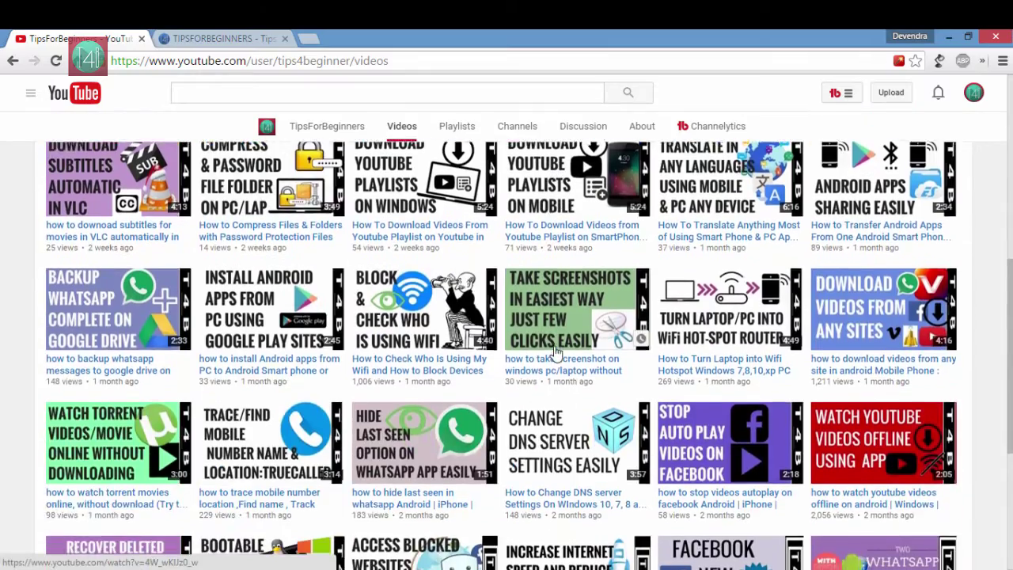
{"action": "scroll", "coordinate": [557, 353], "scroll_direction": "up", "scroll_amount": 5}
{"action": "scroll", "coordinate": [558, 353], "scroll_direction": "up", "scroll_amount": 5}
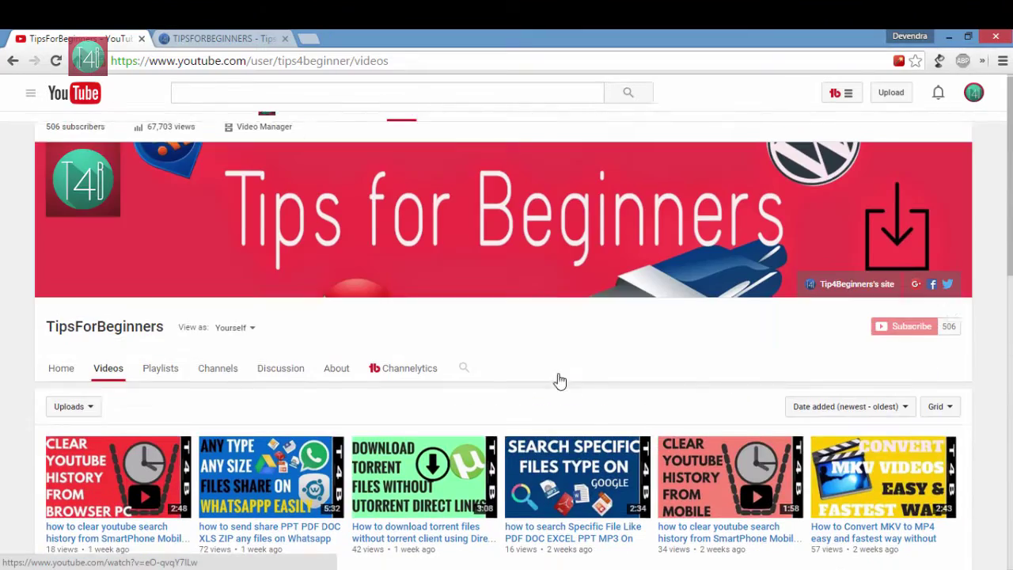
{"action": "left_click", "coordinate": [232, 37]}
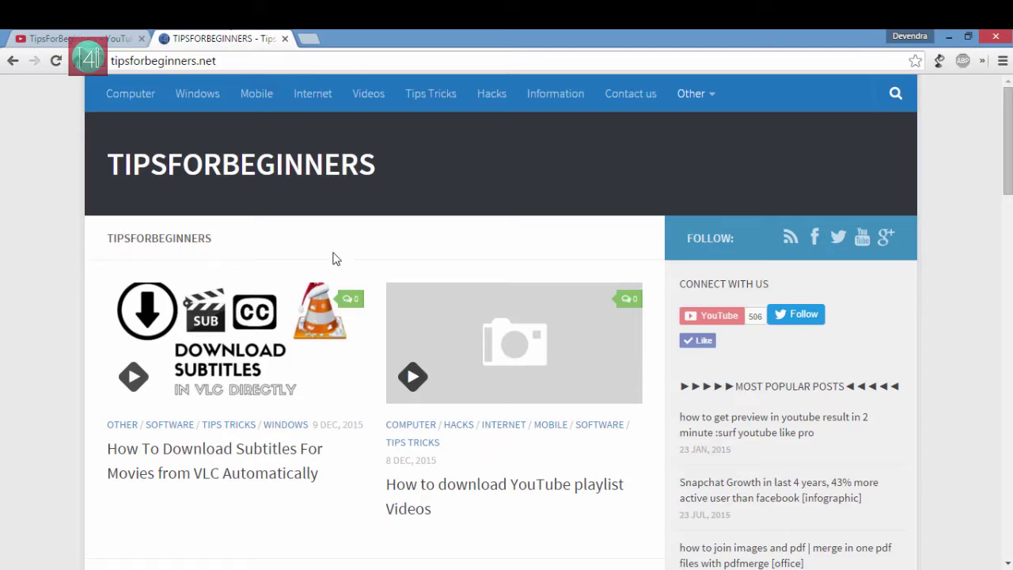
{"action": "scroll", "coordinate": [335, 258], "scroll_direction": "down", "scroll_amount": 5}
{"action": "scroll", "coordinate": [335, 258], "scroll_direction": "up", "scroll_amount": 5}
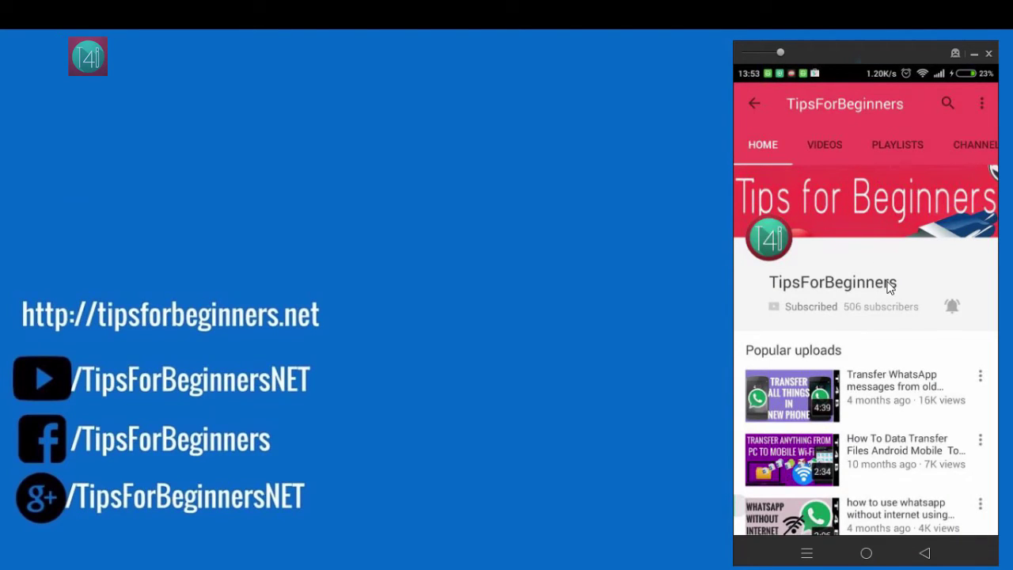
Step: On the phone, search the Play Store for "device manager" and open the Android Device Manager listing by Google Inc
{"action": "left_click", "coordinate": [866, 554]}
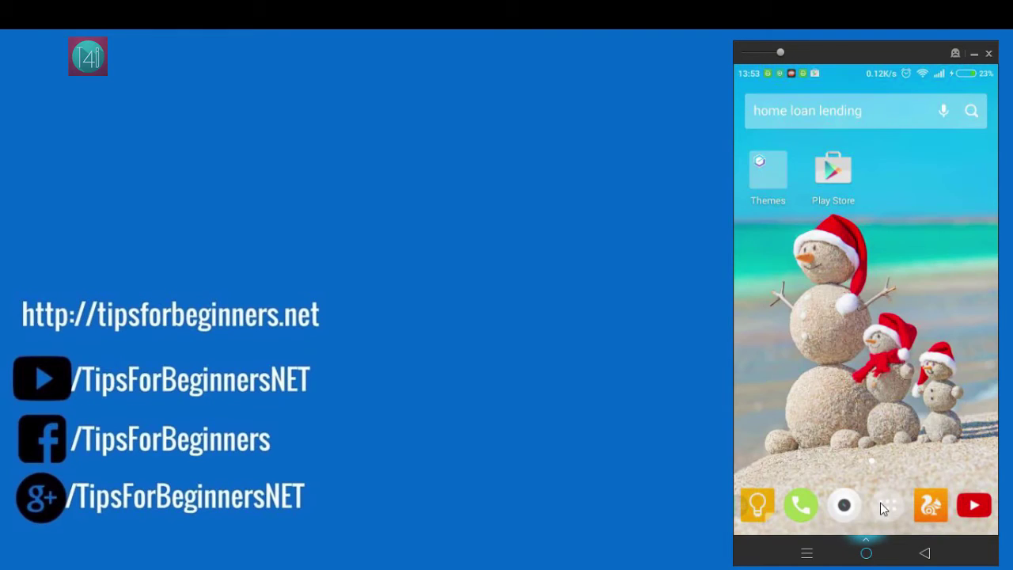
{"action": "left_click", "coordinate": [840, 178]}
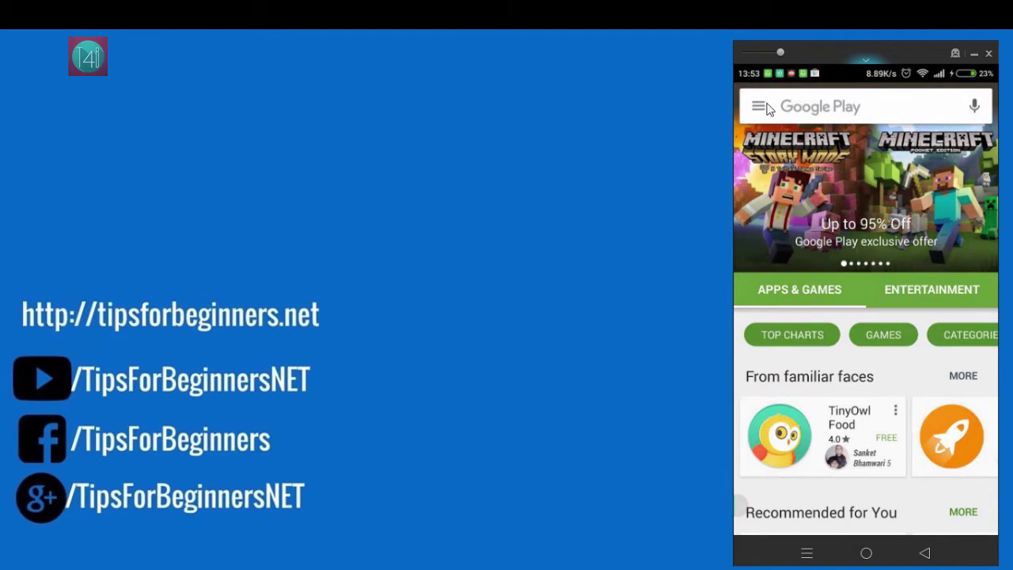
{"action": "left_click", "coordinate": [813, 111]}
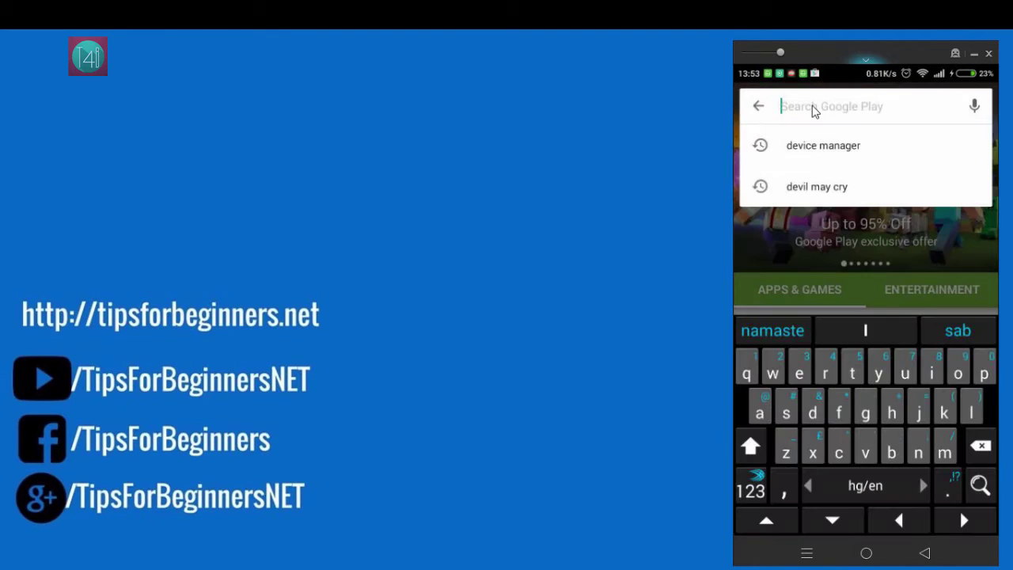
{"action": "left_click", "coordinate": [819, 151]}
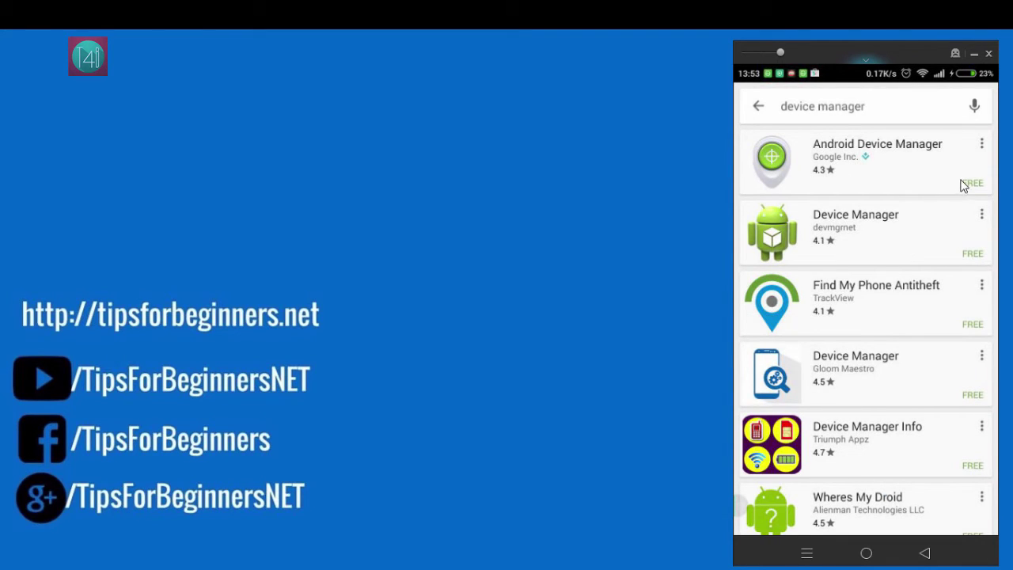
{"action": "left_click", "coordinate": [982, 145]}
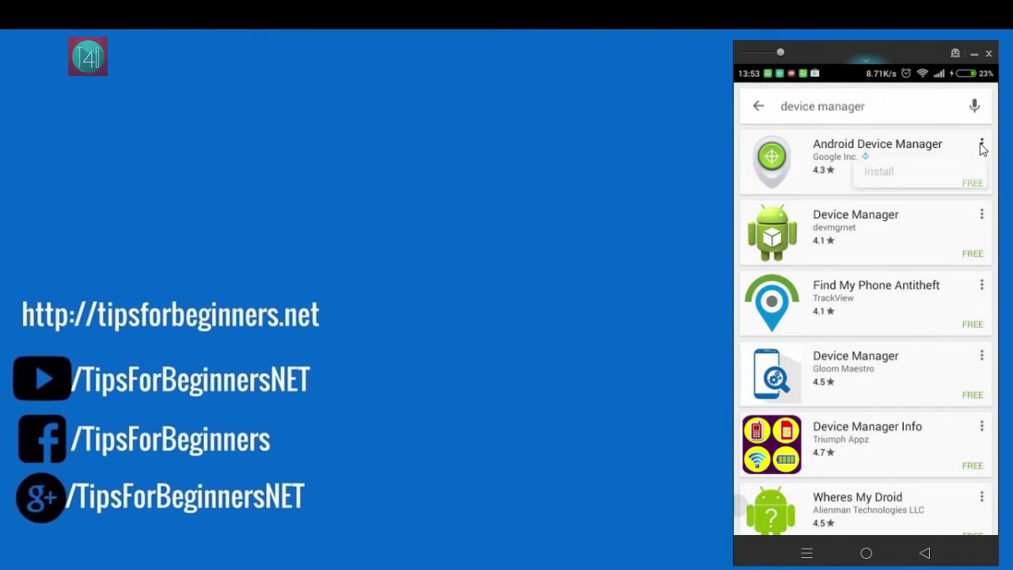
{"action": "left_click", "coordinate": [802, 151]}
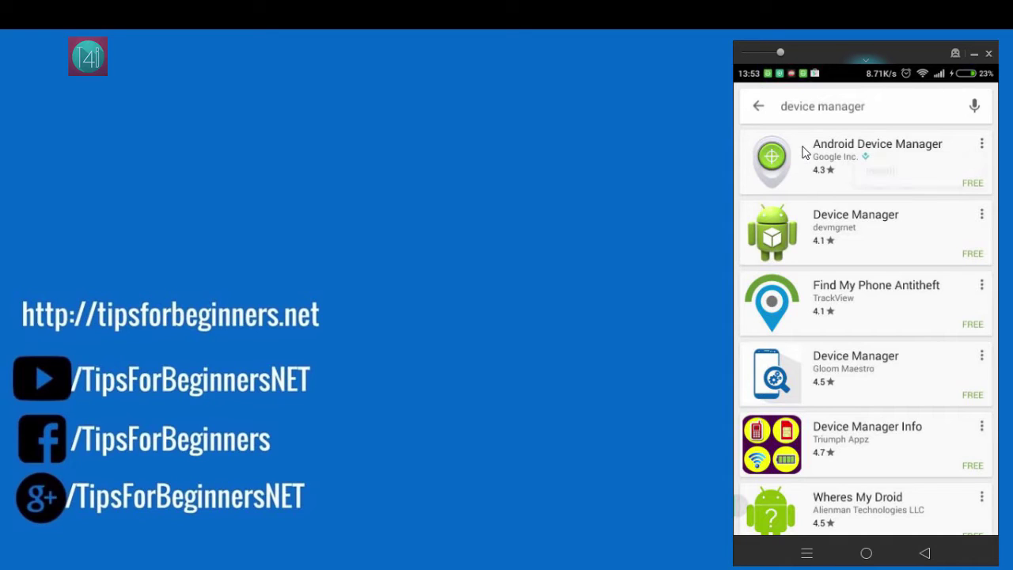
{"action": "left_click", "coordinate": [842, 161]}
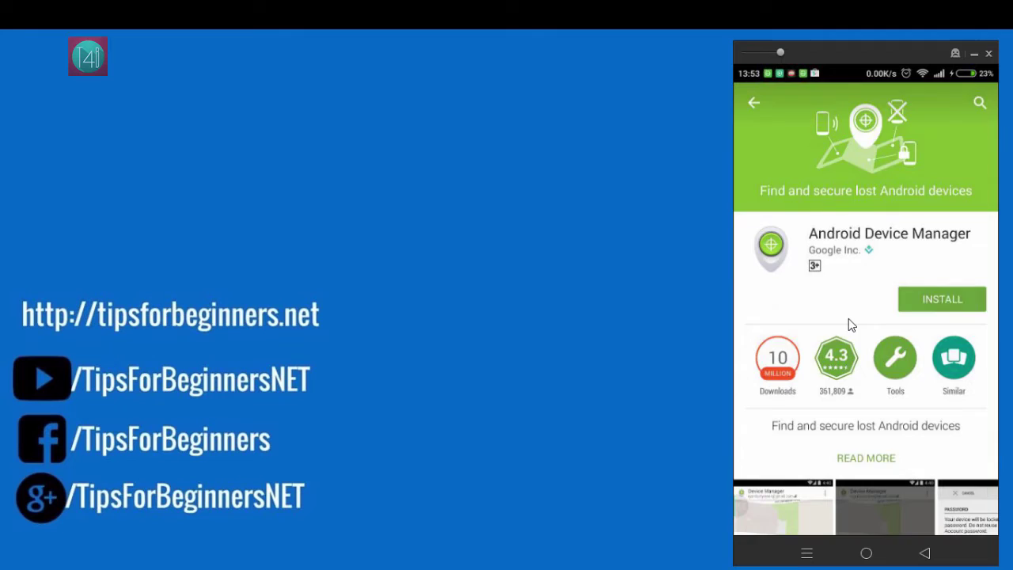
Step: Look through the listing's screenshots, then install Android Device Manager and accept its requested permissions
{"action": "scroll", "coordinate": [848, 321], "scroll_direction": "down", "scroll_amount": 5}
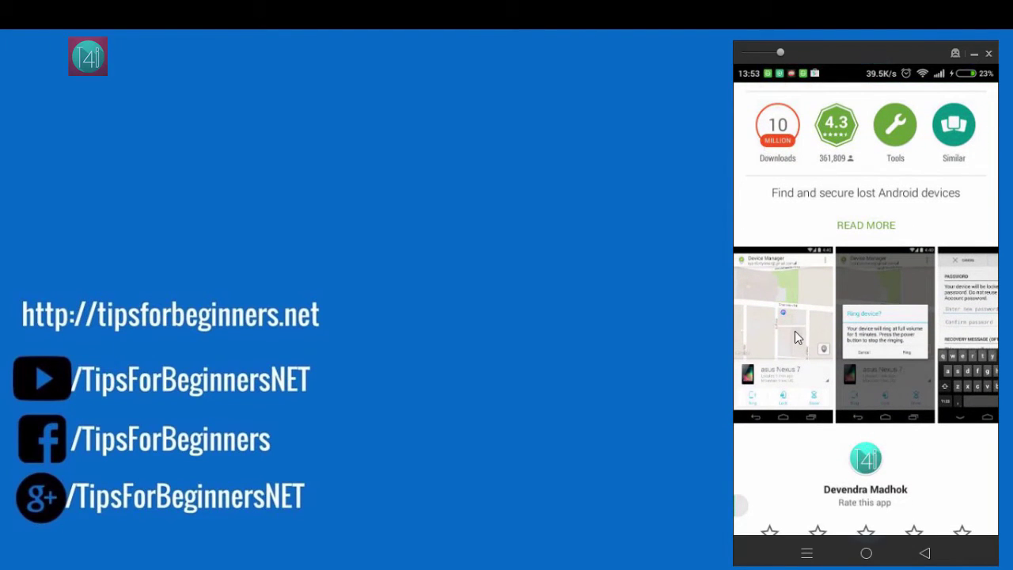
{"action": "scroll", "coordinate": [795, 331], "scroll_direction": "right", "scroll_amount": 5}
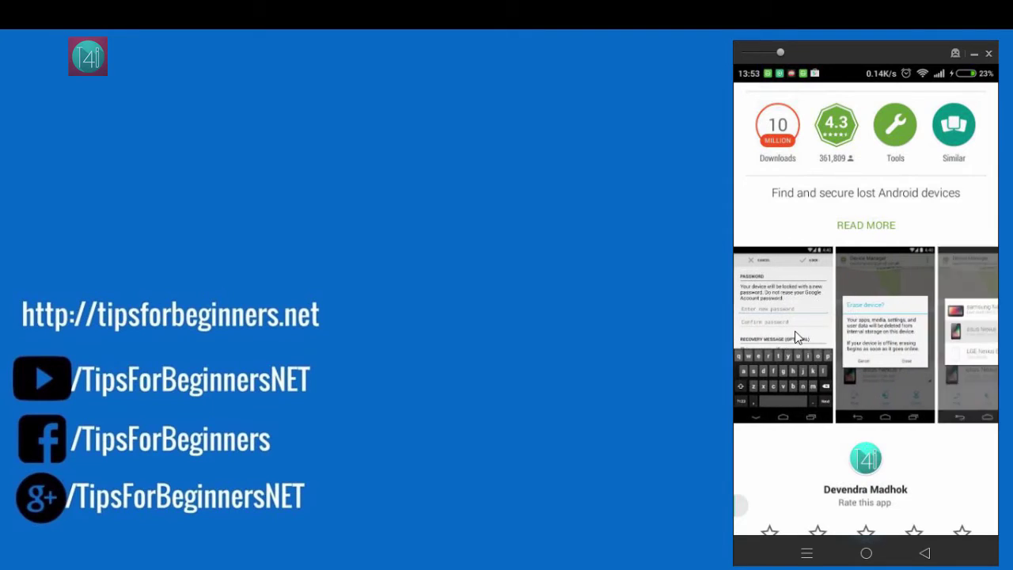
{"action": "scroll", "coordinate": [796, 336], "scroll_direction": "right", "scroll_amount": 5}
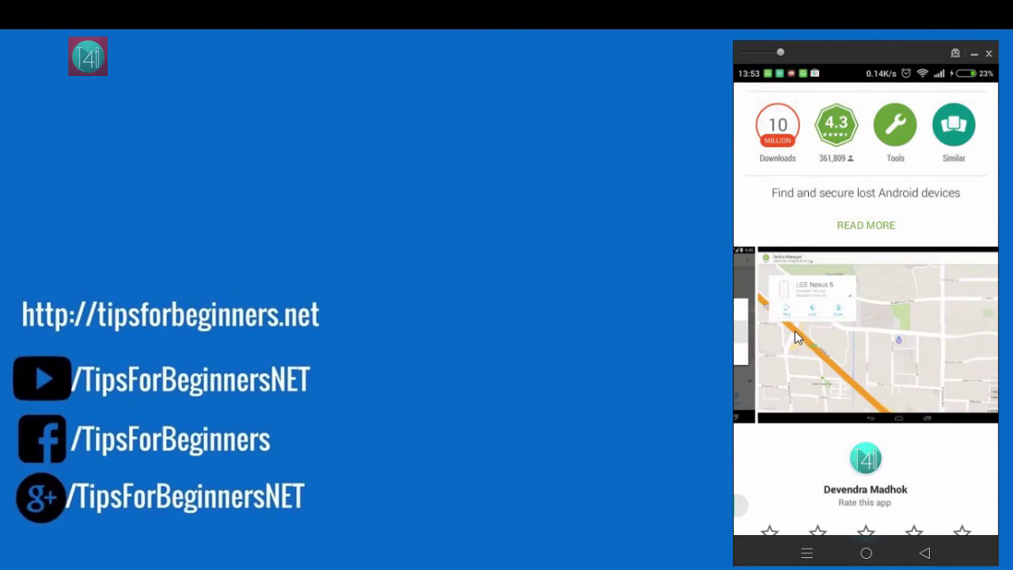
{"action": "scroll", "coordinate": [796, 335], "scroll_direction": "right", "scroll_amount": 5}
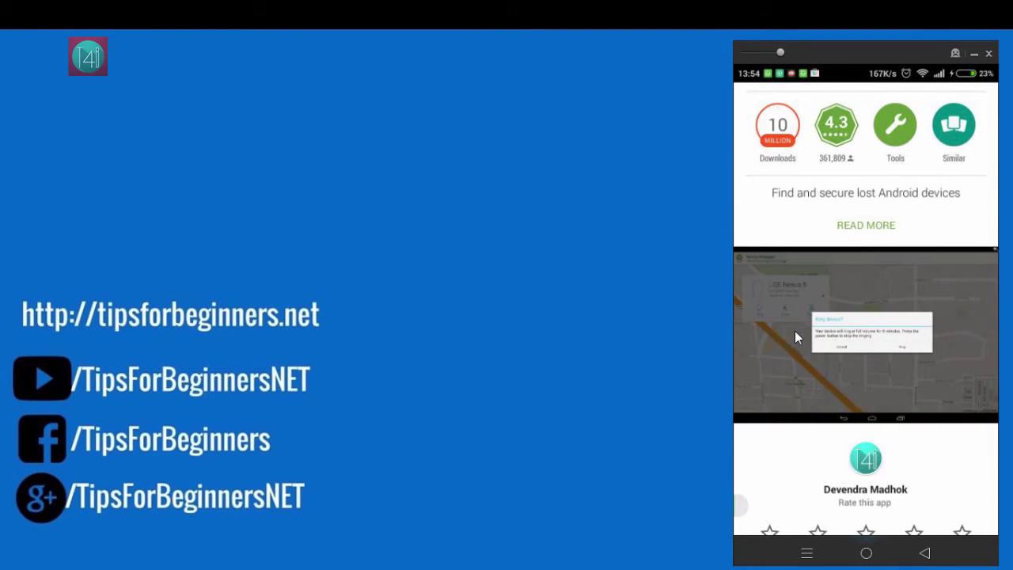
{"action": "scroll", "coordinate": [795, 331], "scroll_direction": "right", "scroll_amount": 5}
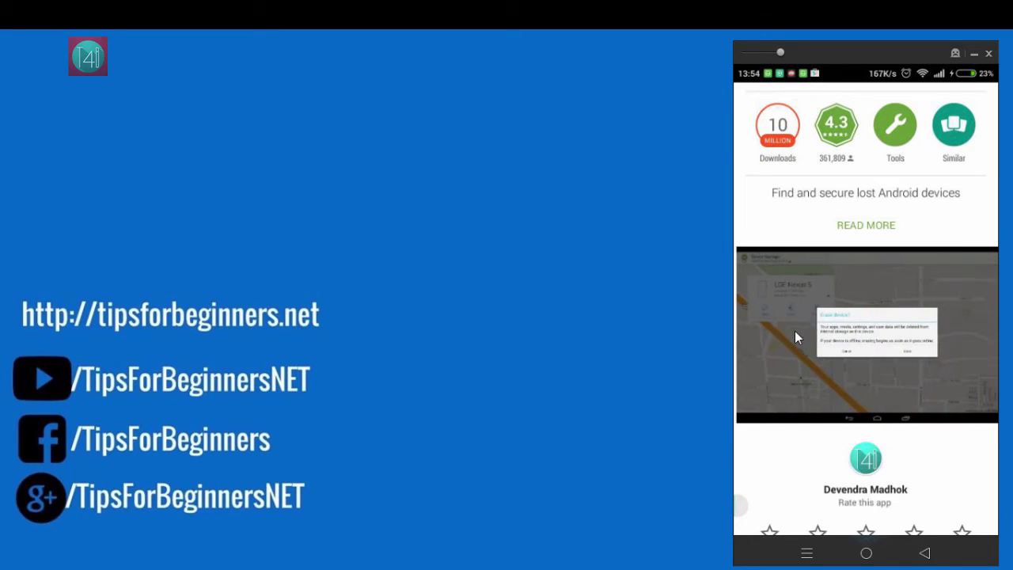
{"action": "scroll", "coordinate": [795, 331], "scroll_direction": "left", "scroll_amount": 10}
{"action": "scroll", "coordinate": [795, 331], "scroll_direction": "up", "scroll_amount": 3}
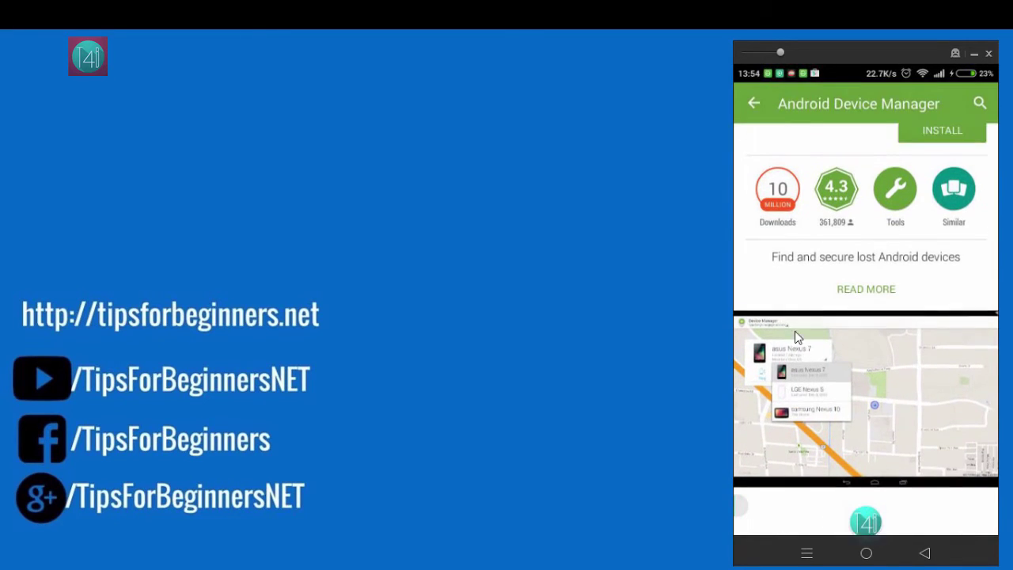
{"action": "left_click", "coordinate": [943, 209]}
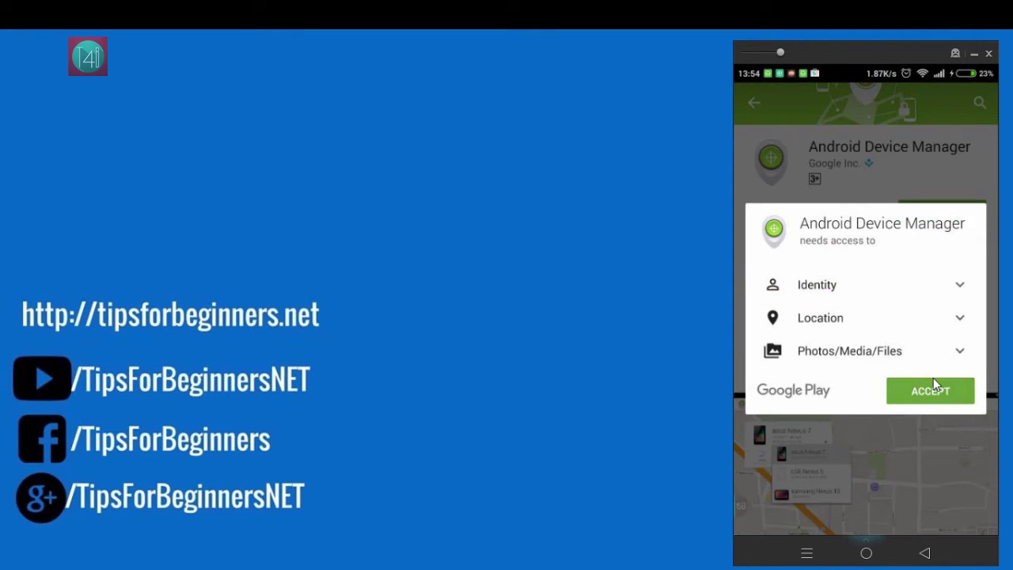
{"action": "left_click", "coordinate": [934, 390]}
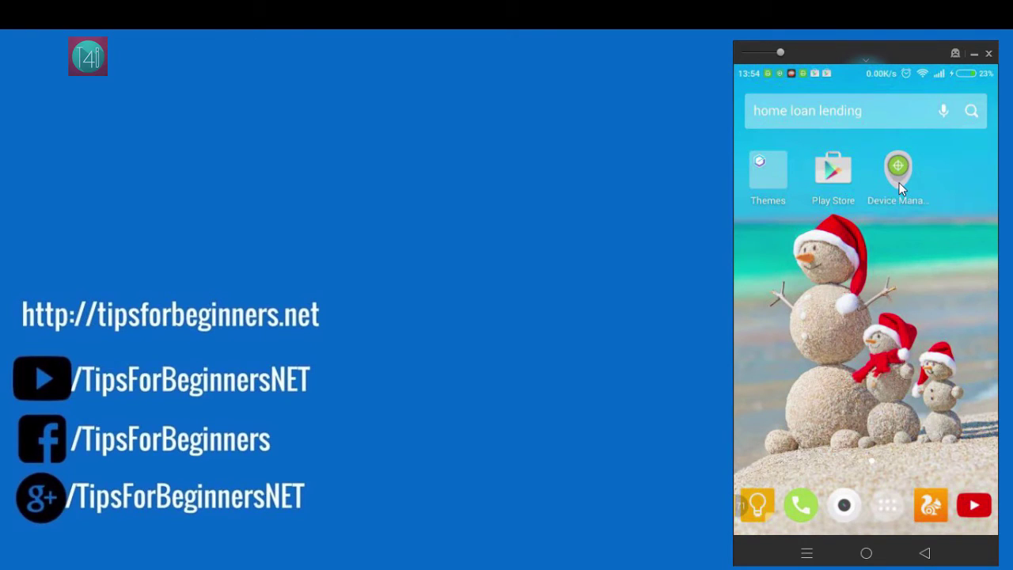
Step: Launch Device Manager on the phone, accept the welcome terms and sign in with the Google account password
{"action": "left_click", "coordinate": [899, 184]}
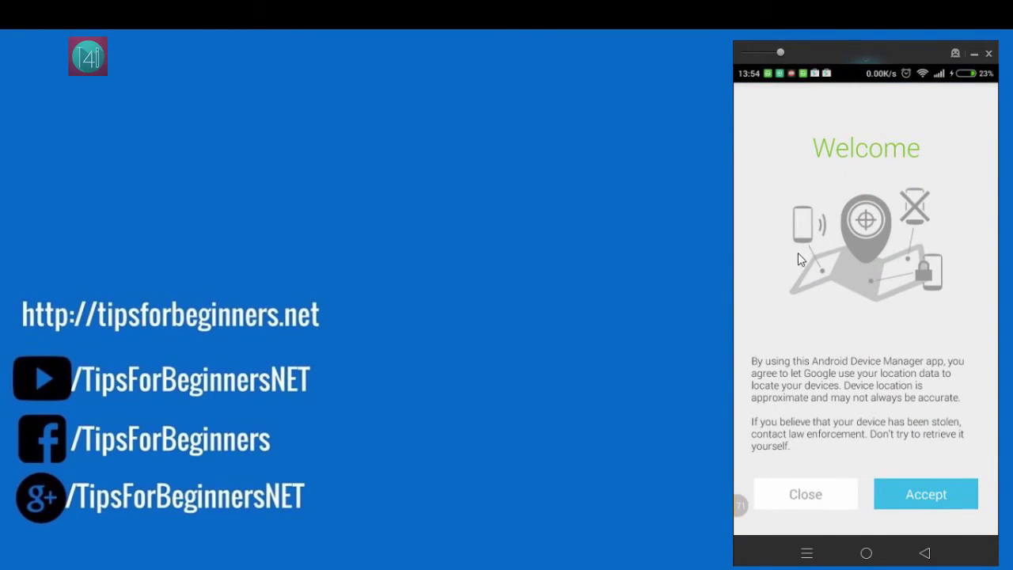
{"action": "left_click", "coordinate": [921, 499]}
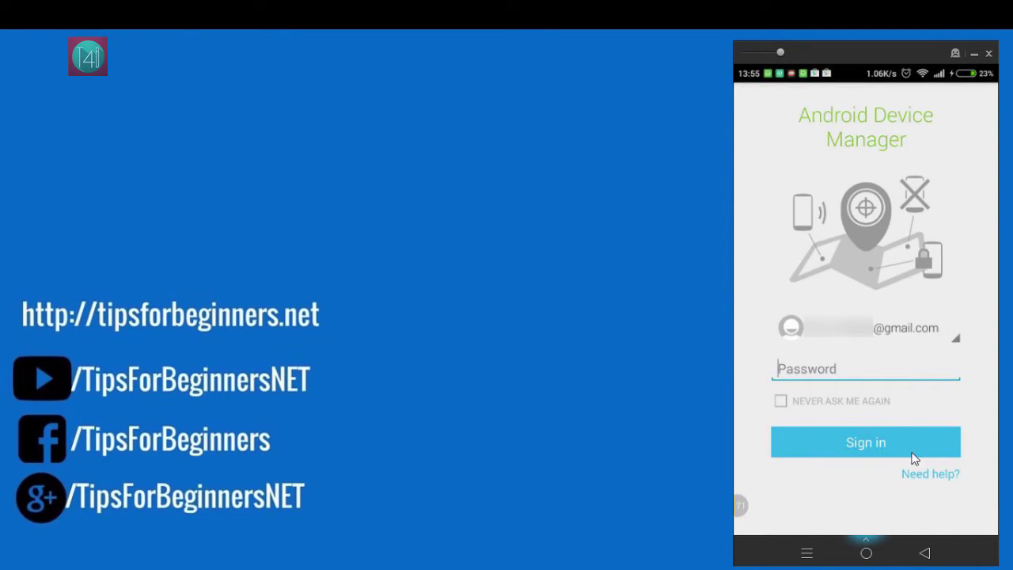
{"action": "key", "text": "ctrl+v"}
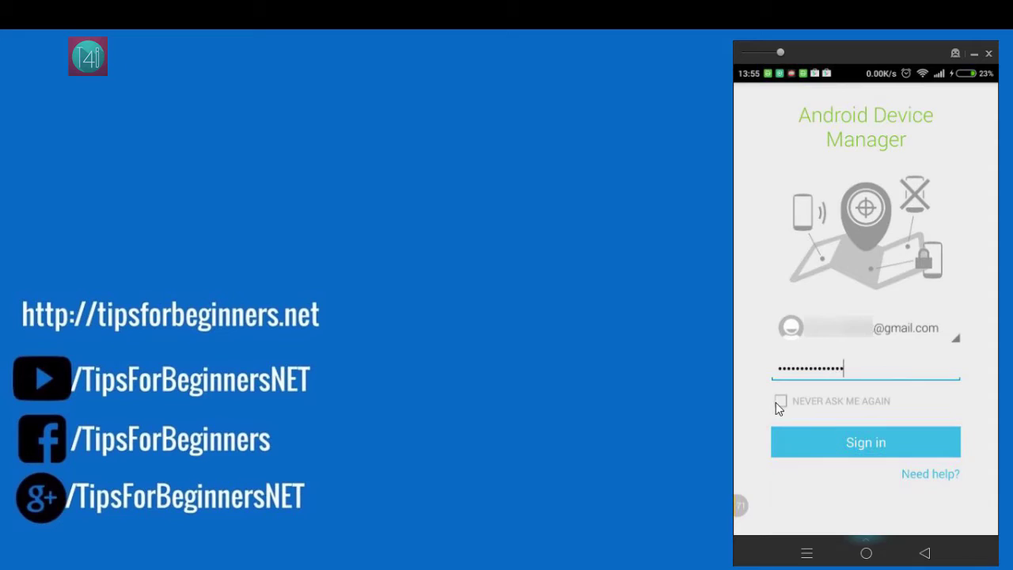
{"action": "left_click", "coordinate": [836, 441]}
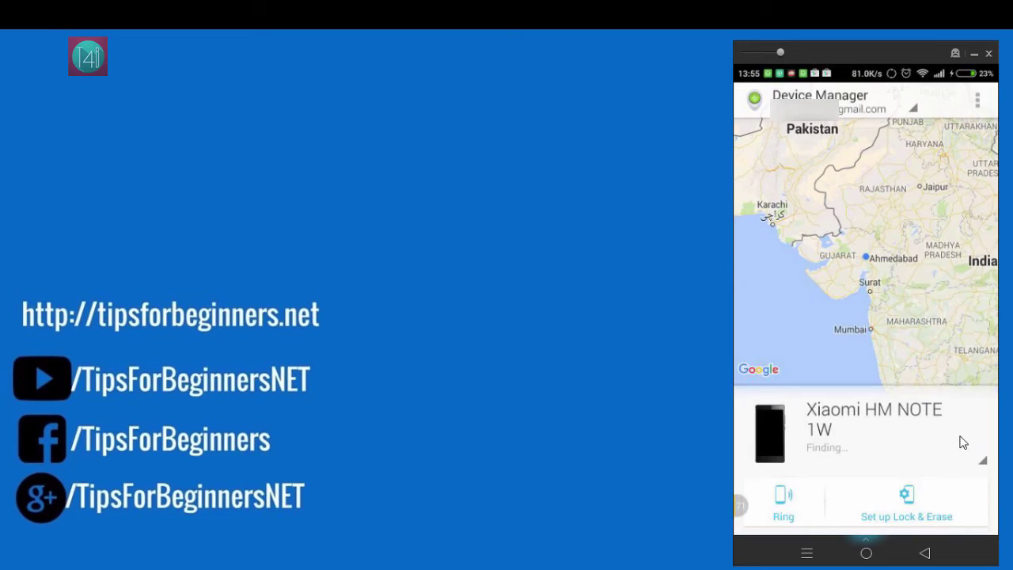
Step: Choose the Xiaomi HM NOTE 1W marked "This device" as the device to locate
{"action": "left_click", "coordinate": [964, 439]}
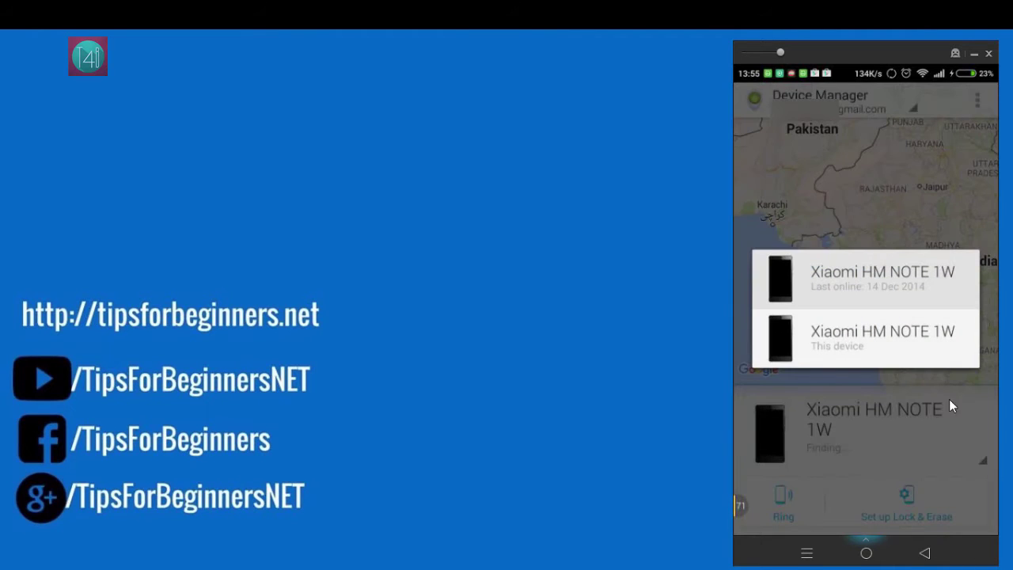
{"action": "left_click", "coordinate": [915, 360]}
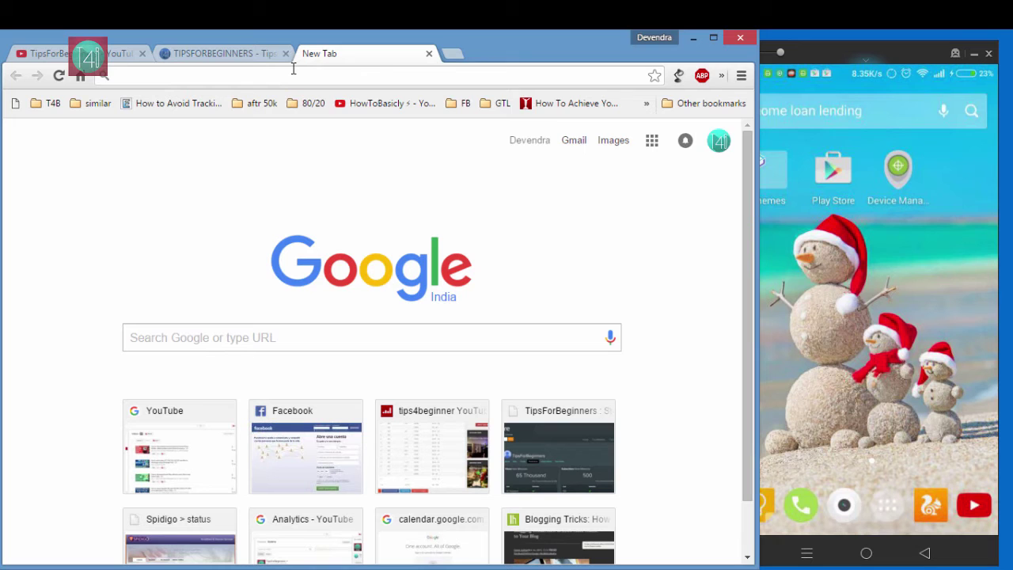
Step: In a new Chrome tab on the computer, search the web for "android device manager"
{"action": "type", "text": "android devi"}
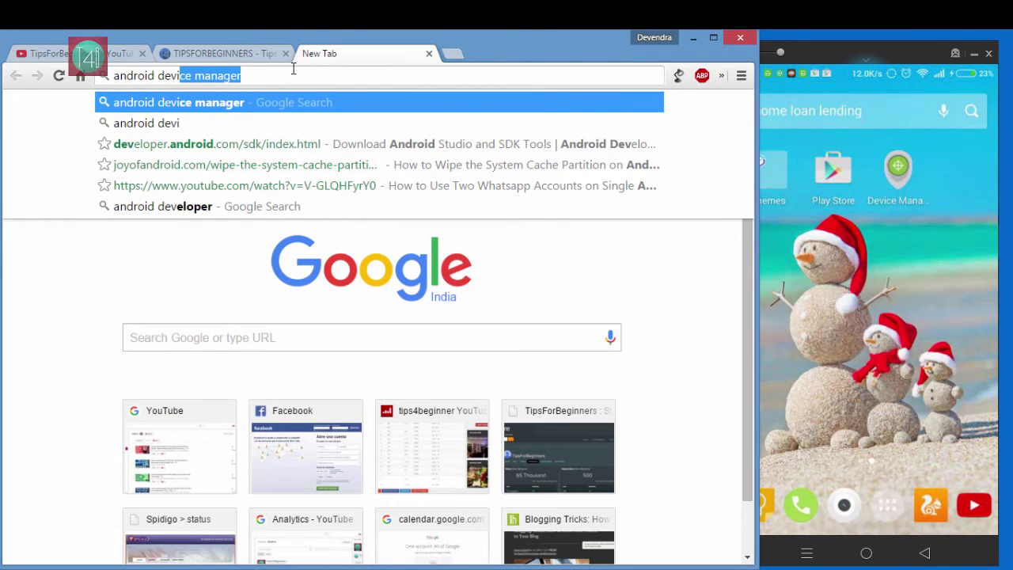
{"action": "type", "text": "ce mana"}
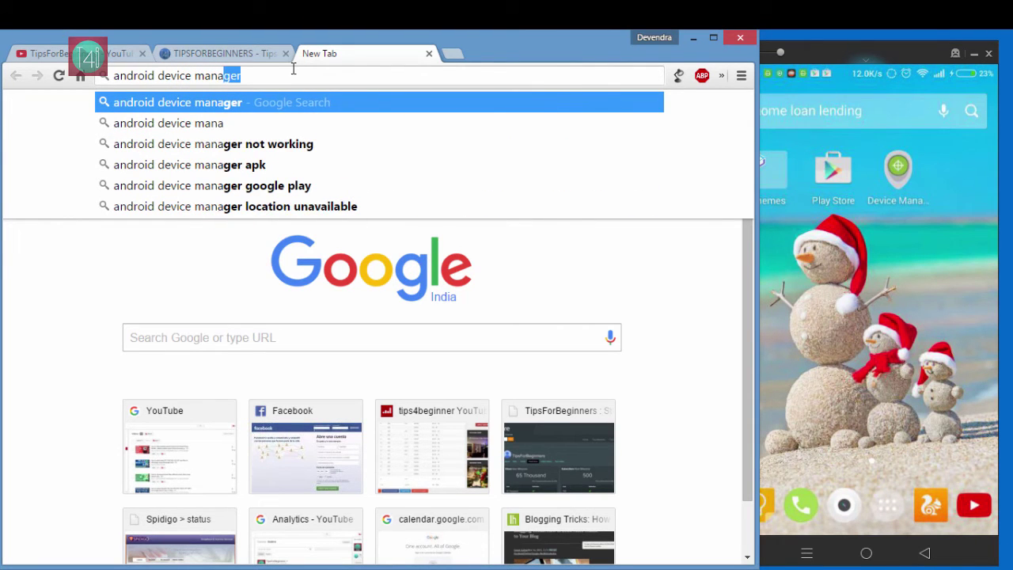
{"action": "type", "text": "ger"}
{"action": "key", "text": "Return"}
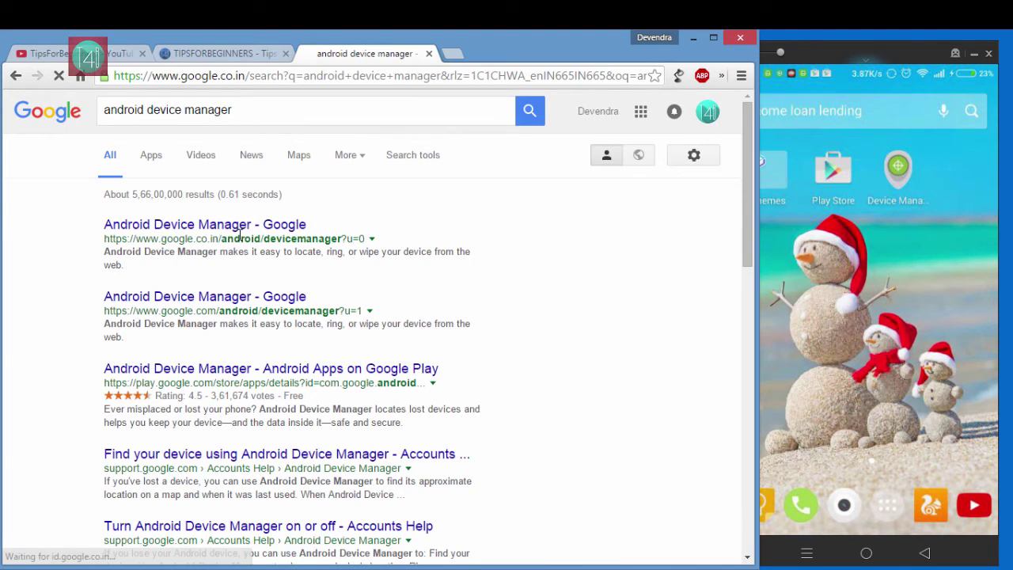
Step: Open Google's Android Device Manager page from the first result and sign in by re-entering the account password
{"action": "left_click", "coordinate": [260, 229]}
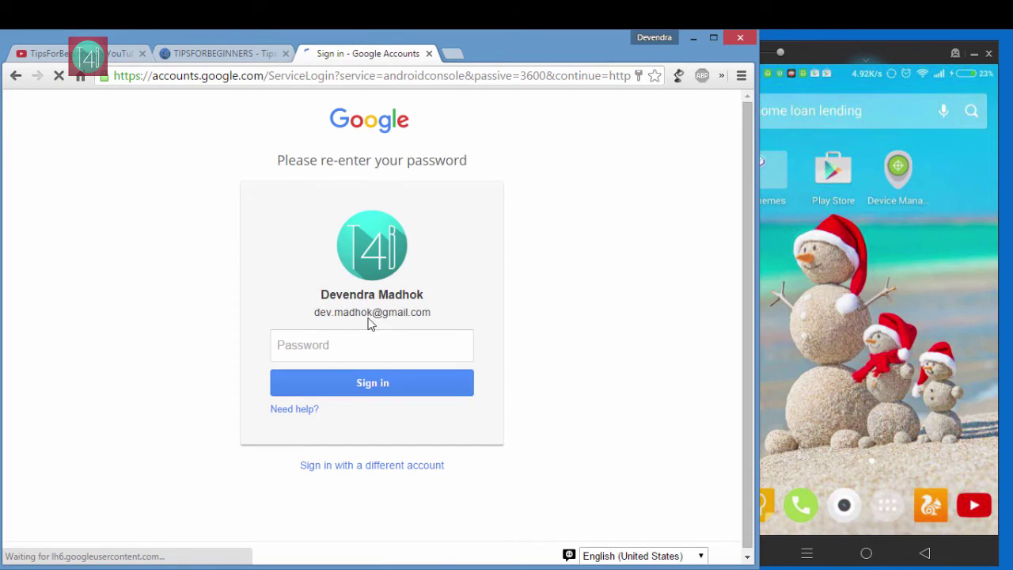
{"action": "left_click", "coordinate": [332, 339]}
{"action": "key", "text": "Return"}
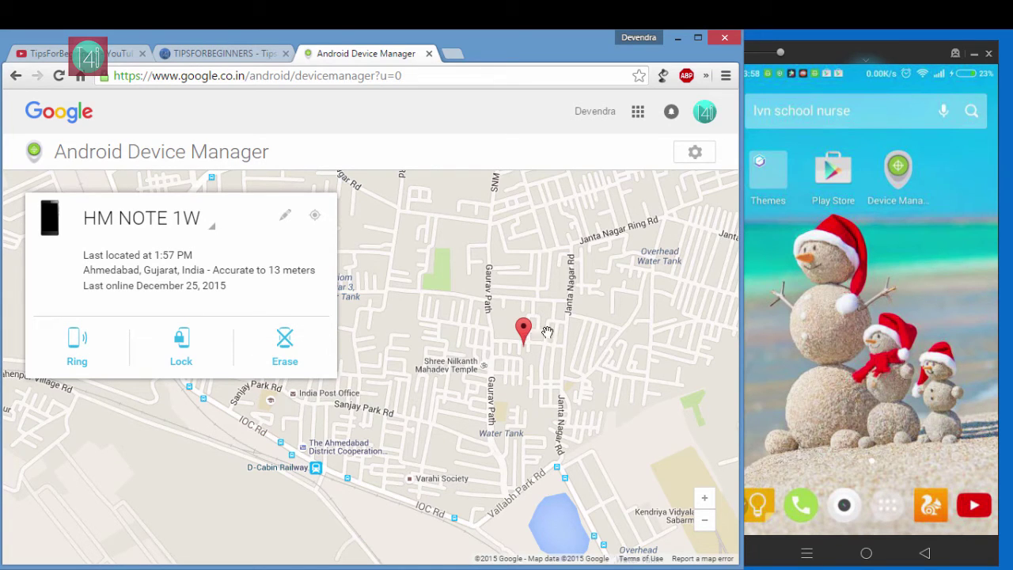
Step: Ring the HM NOTE 1W remotely and check the notifications on the phone
{"action": "left_click", "coordinate": [85, 345]}
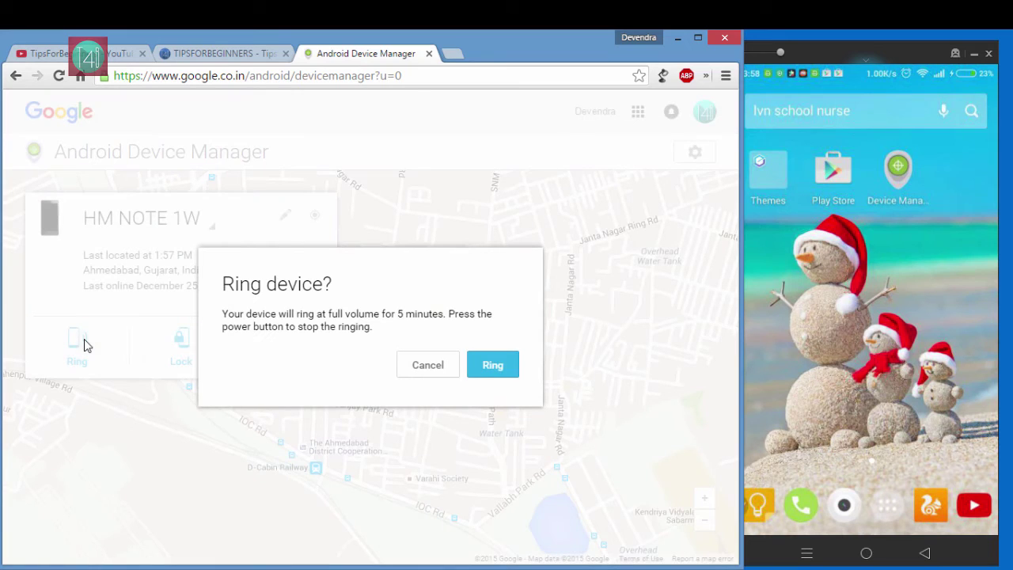
{"action": "left_click", "coordinate": [515, 364]}
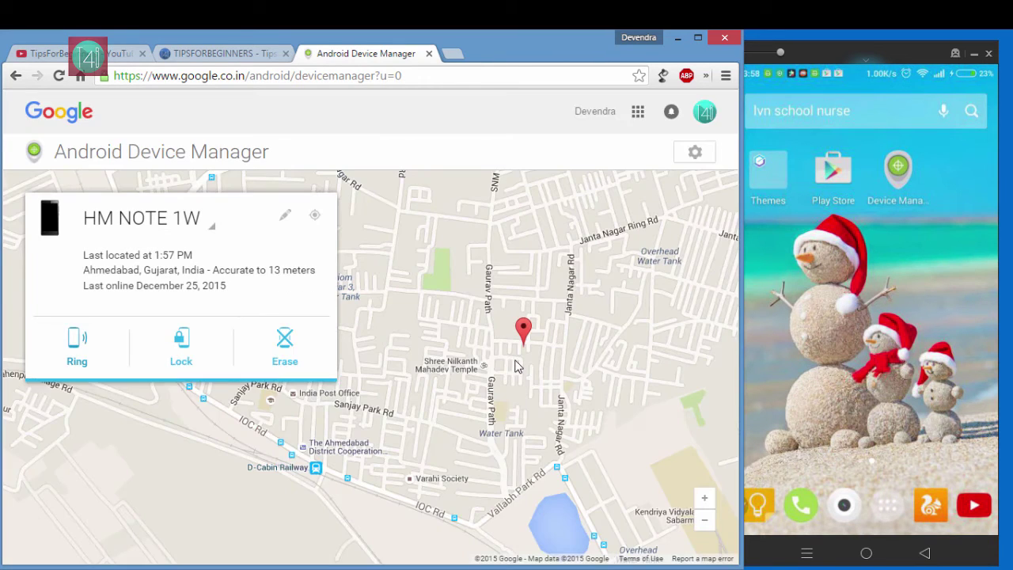
{"action": "left_click", "coordinate": [850, 161]}
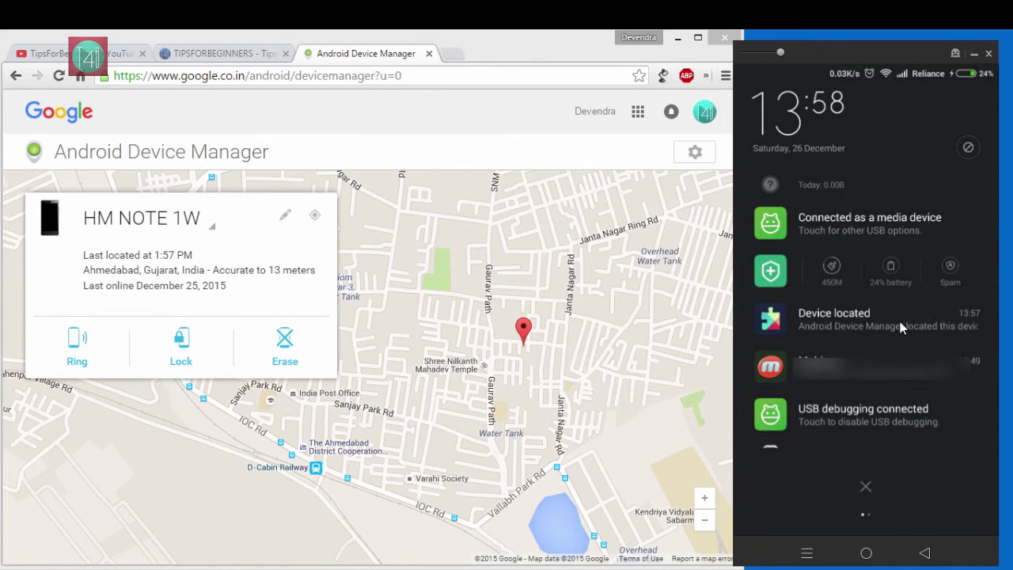
Step: Lock the HM NOTE 1W remotely, entering and confirming a new lock screen password without a recovery message or phone number
{"action": "left_click", "coordinate": [188, 348]}
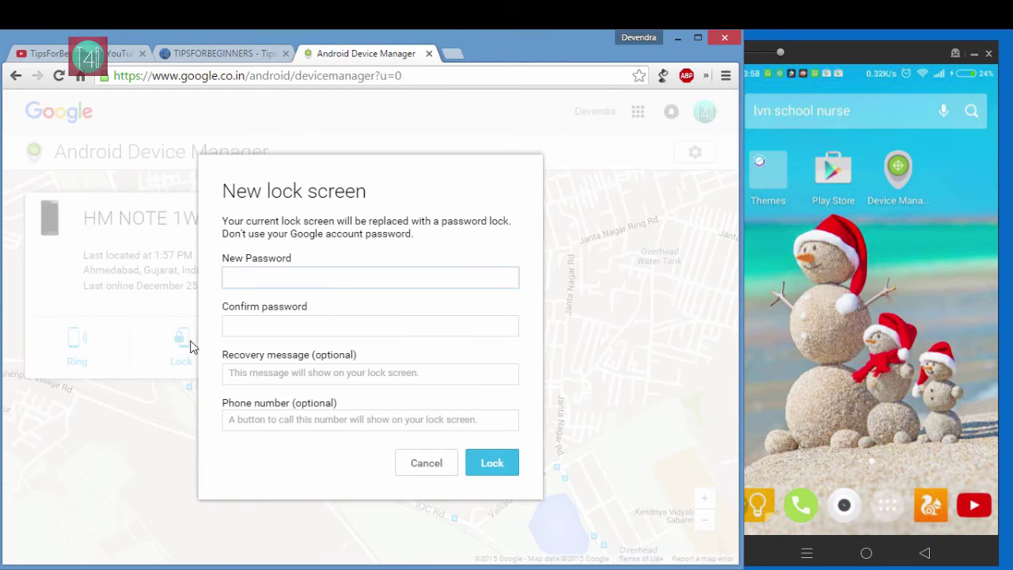
{"action": "type", "text": "••••••••••••••"}
{"action": "key", "text": "Tab"}
{"action": "type", "text": "••••••••••••"}
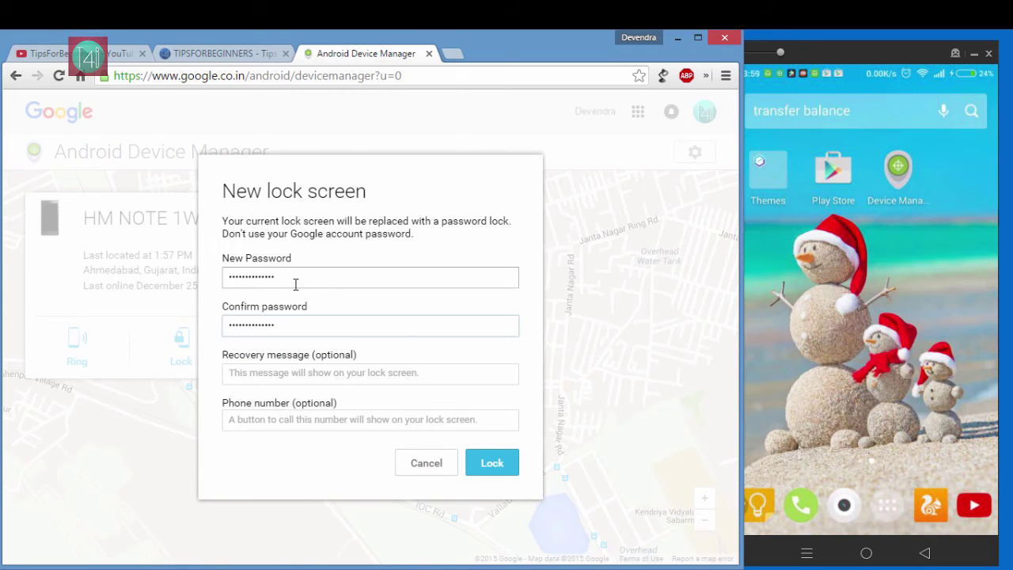
{"action": "left_click", "coordinate": [498, 467]}
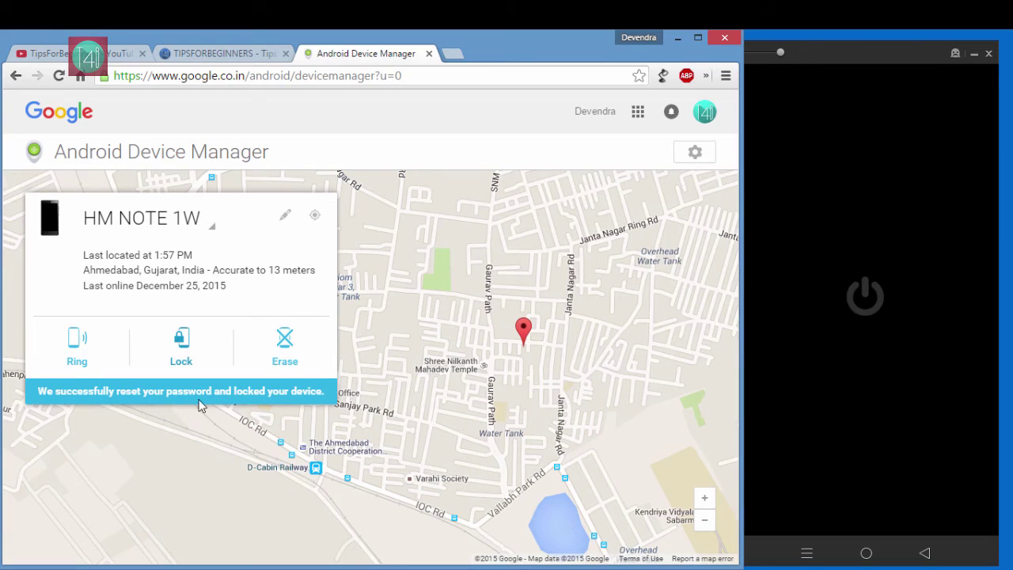
Step: Wake the locked phone, unlock it with the new lock screen password and go to its main home screen
{"action": "left_click", "coordinate": [865, 298]}
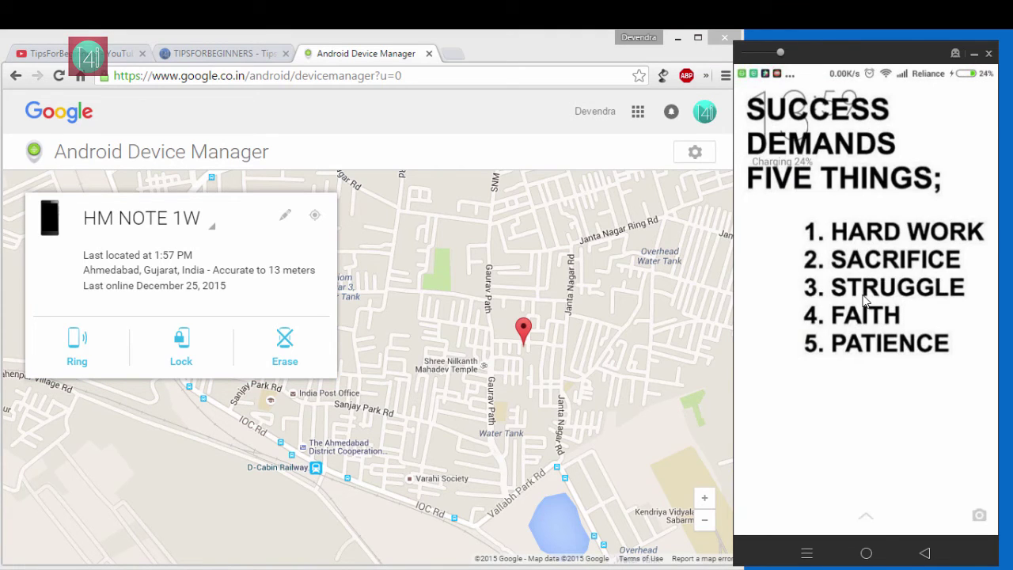
{"action": "left_click", "coordinate": [869, 457]}
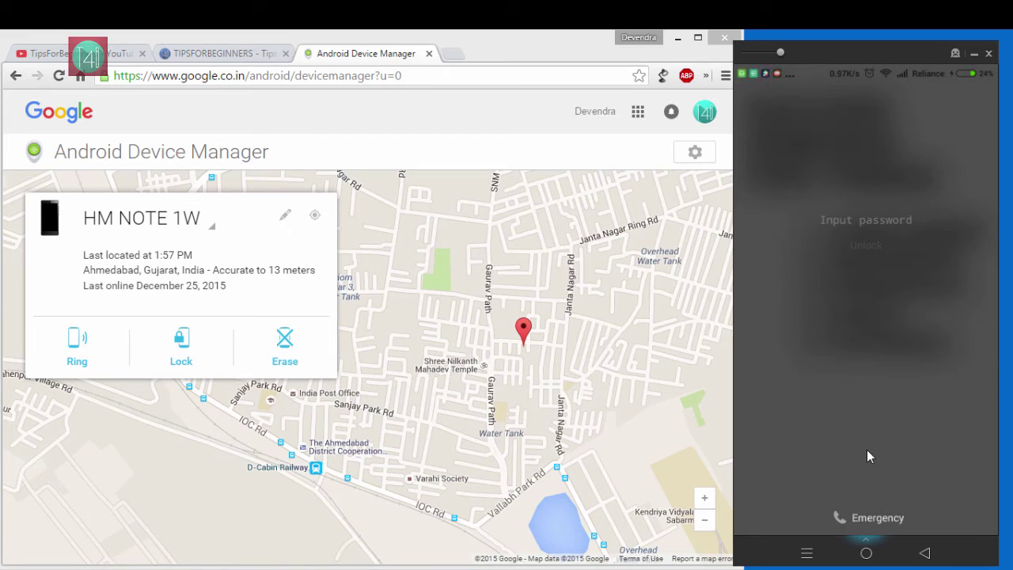
{"action": "type", "text": "•••••••••••••k"}
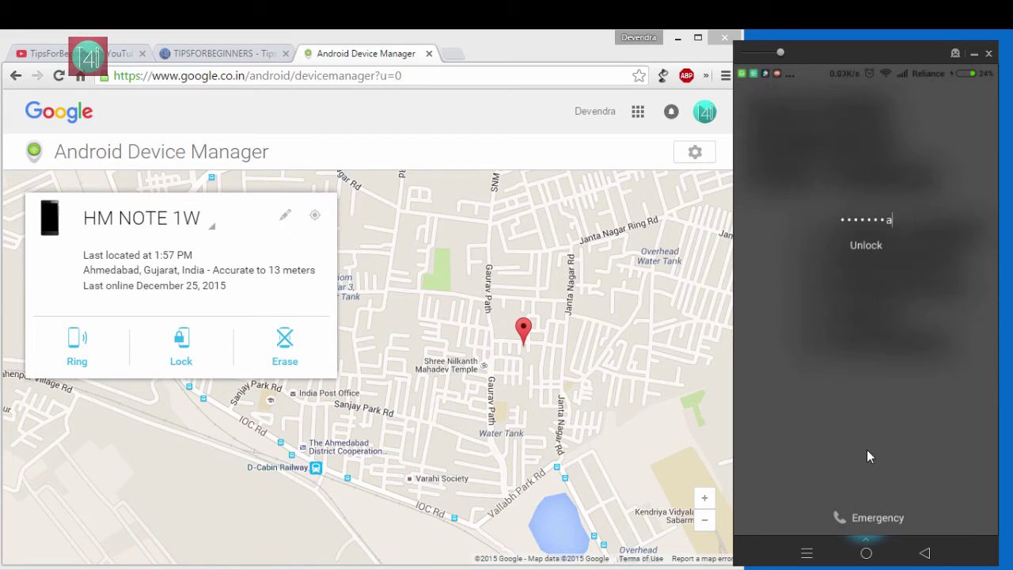
{"action": "key", "text": "Return"}
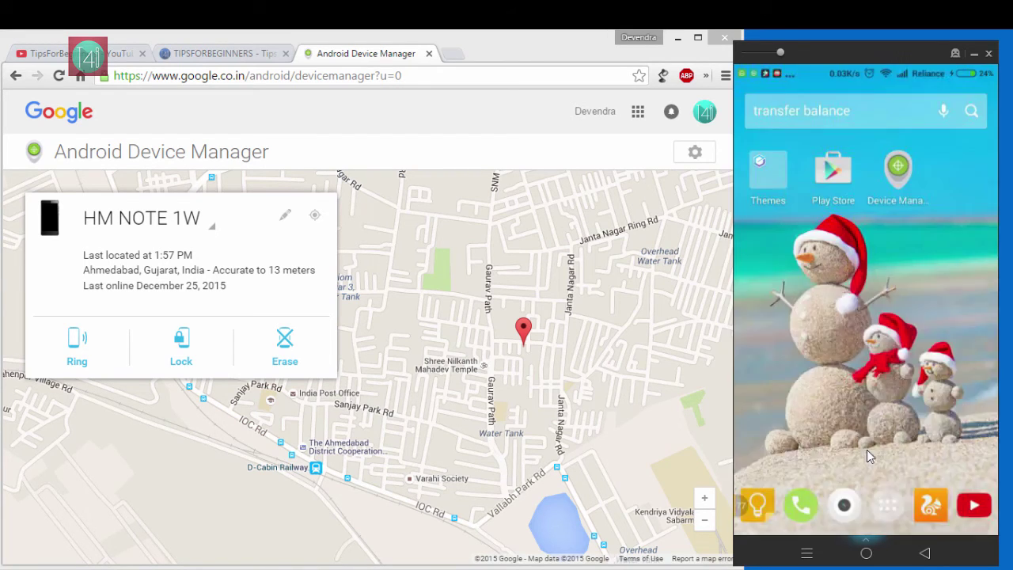
{"action": "left_click", "coordinate": [867, 553]}
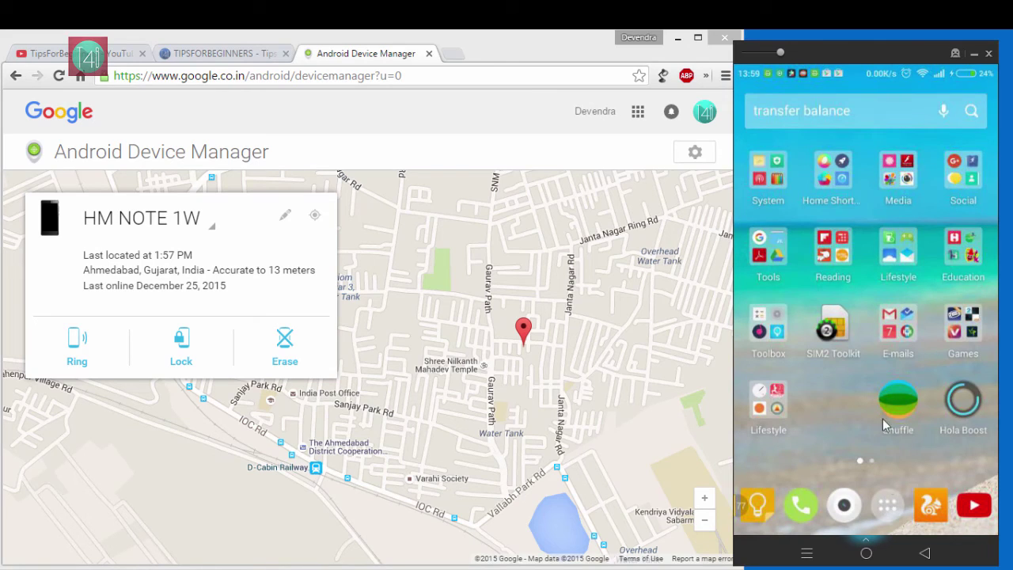